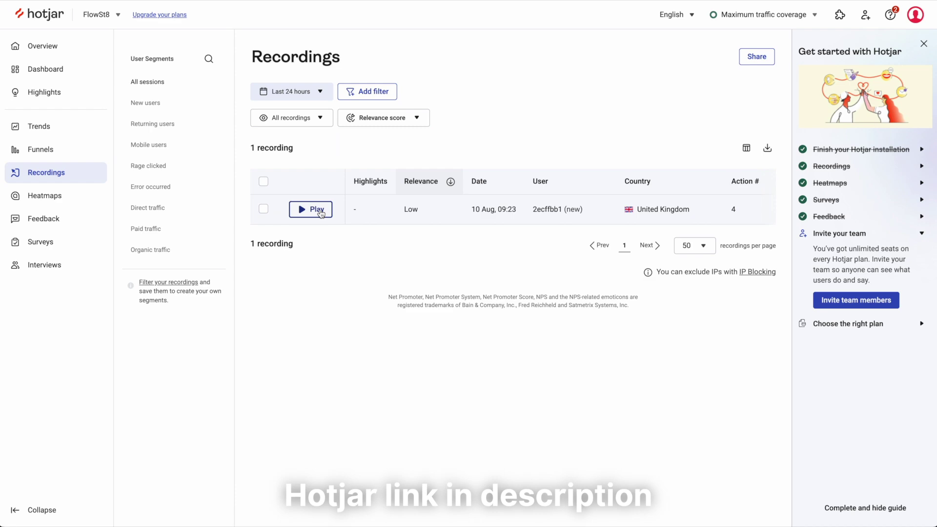
# Play the FlowSt8 visitor recording, restart it from 0:00 and pause near the start.
pyautogui.click(316, 210)
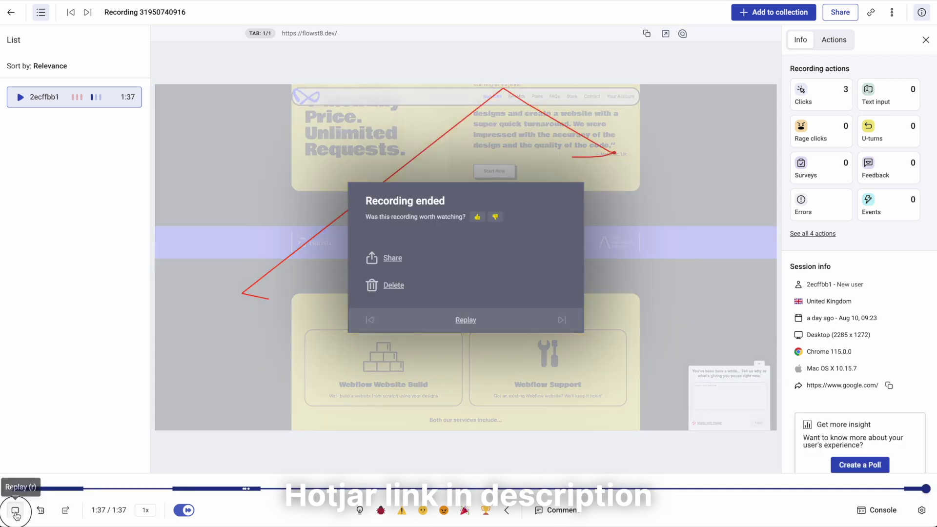
pyautogui.click(15, 510)
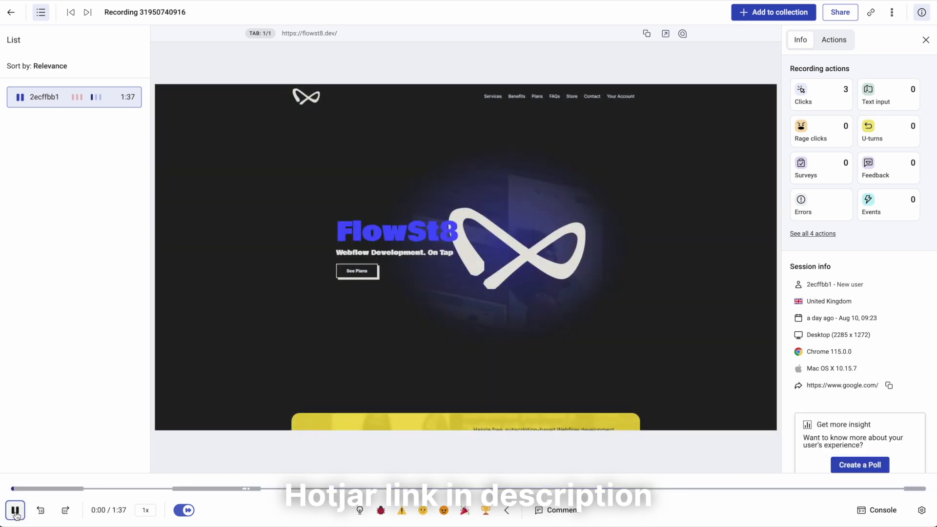
pyautogui.click(15, 510)
pyautogui.moveTo(245, 492)
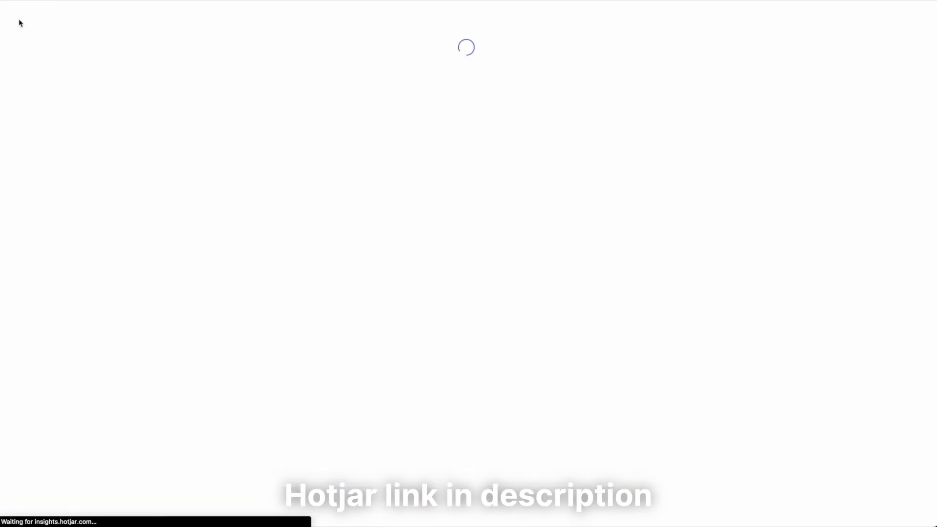
# Switch to the jupiterandthegiraffe.com site and play its top session recording.
pyautogui.click(99, 18)
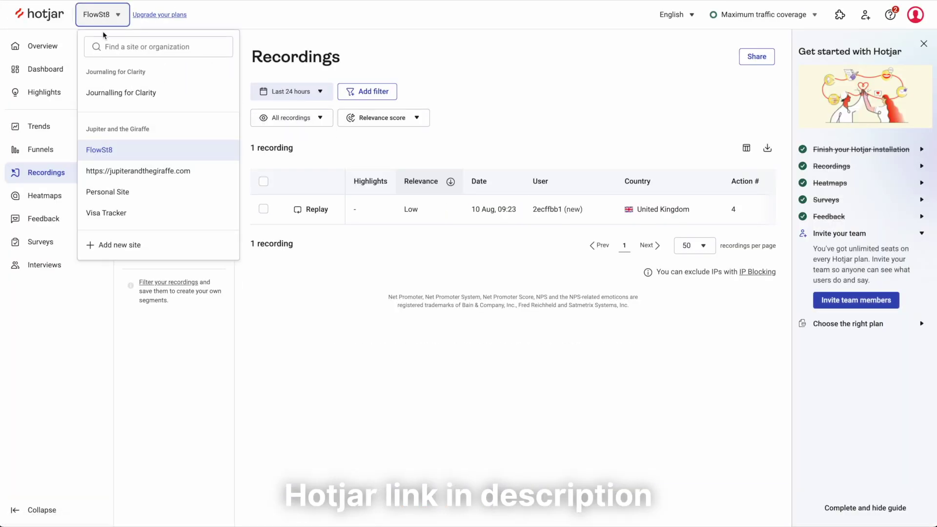
pyautogui.click(157, 173)
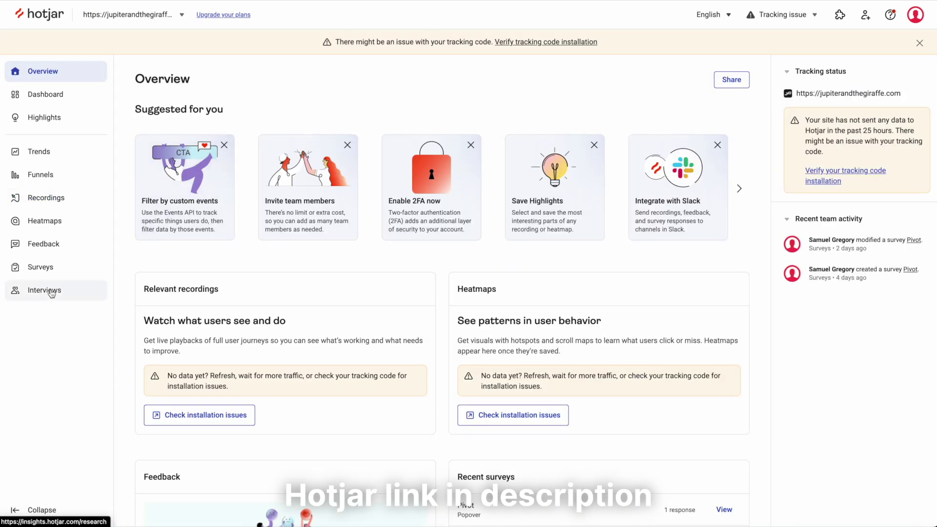
pyautogui.click(57, 198)
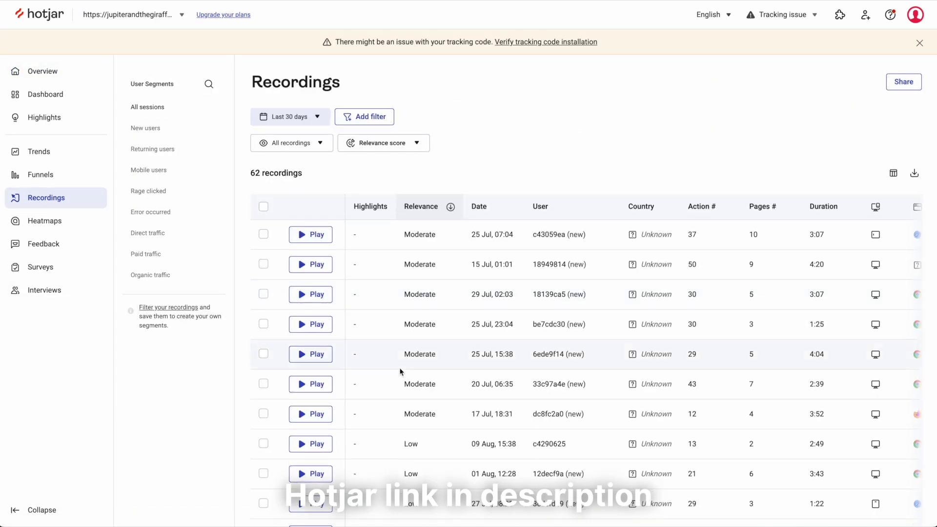
pyautogui.click(319, 235)
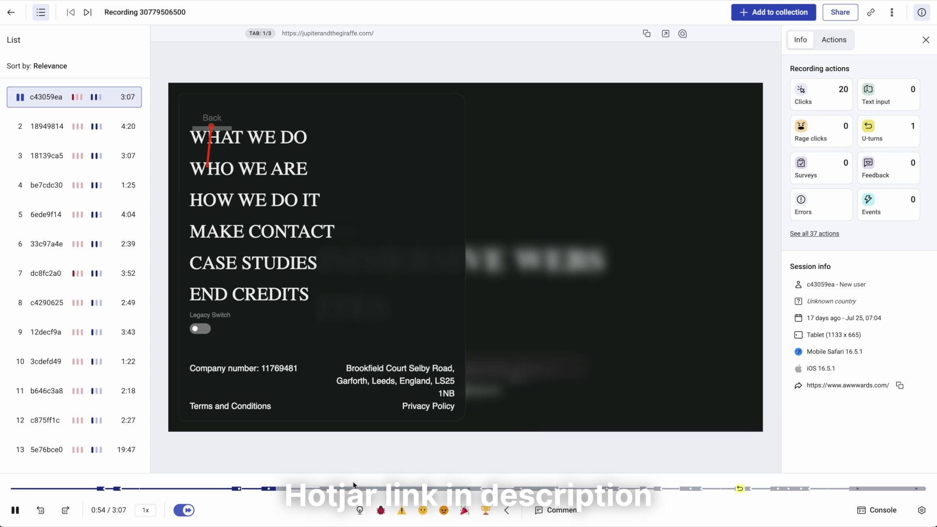
# Turn off skip inactivity and watch the /about visit at 2x speed.
pyautogui.click(187, 513)
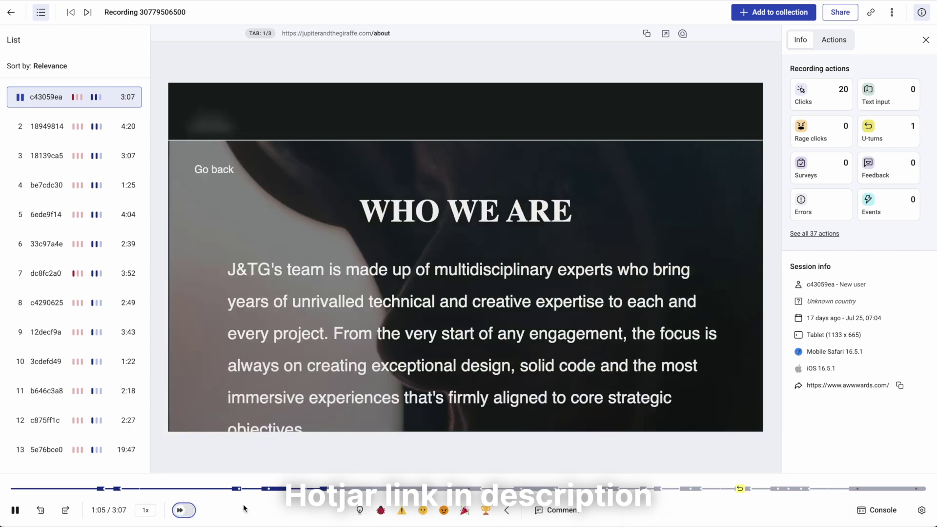
pyautogui.click(145, 510)
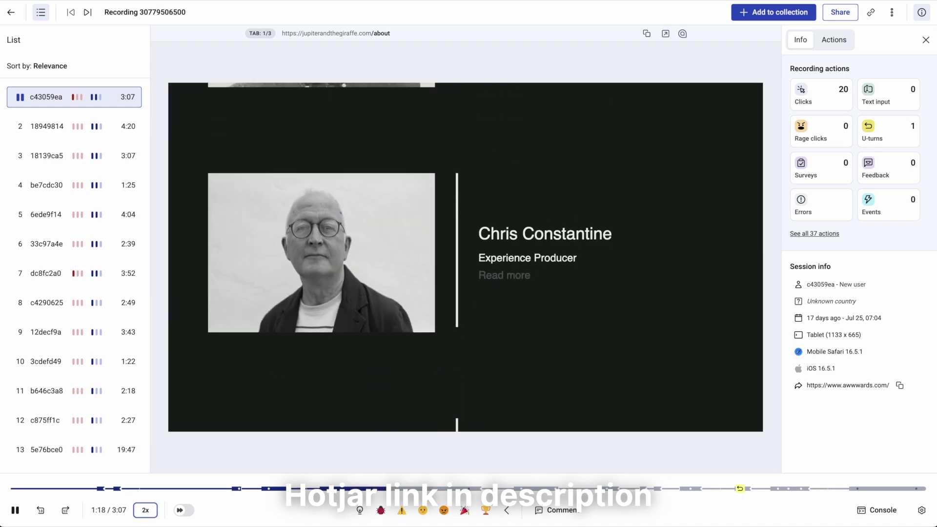
pyautogui.moveTo(851, 386)
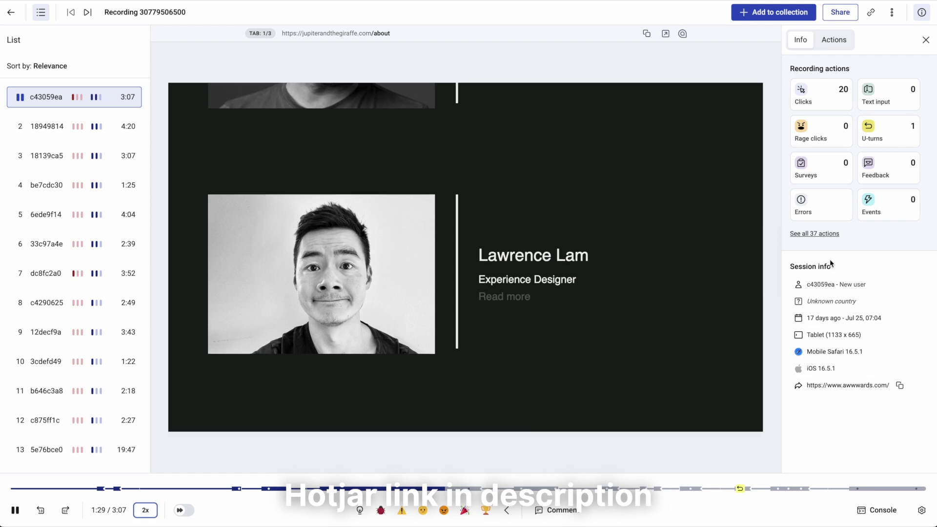
pyautogui.moveTo(808, 339)
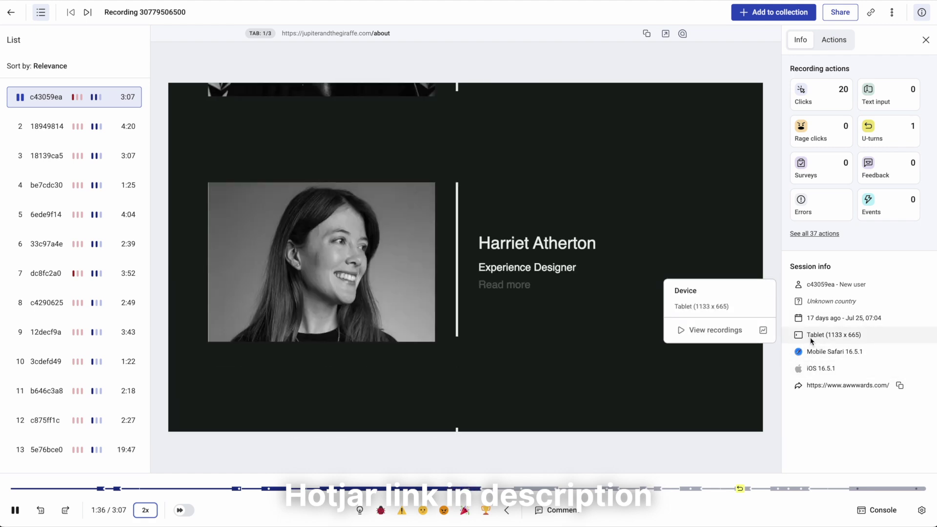
pyautogui.moveTo(813, 367)
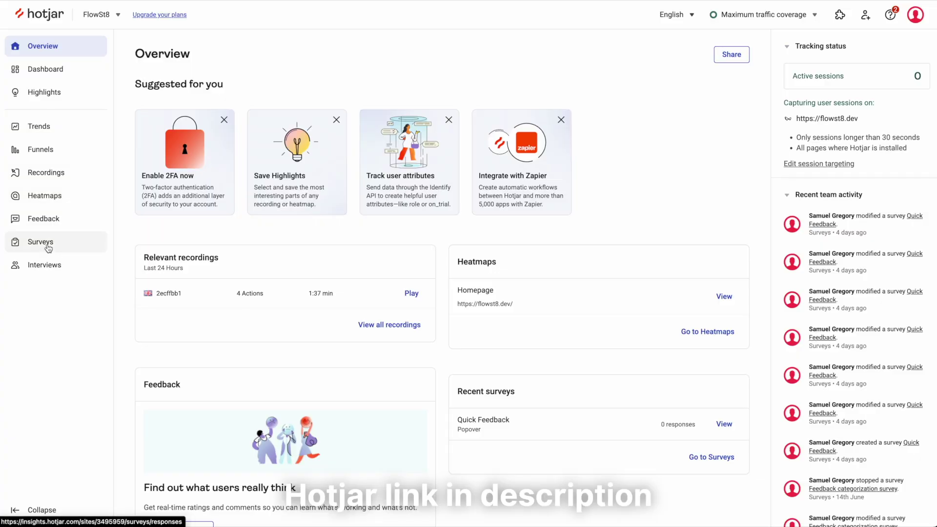
# Open the Quick Feedback survey in the editor from Surveys.
pyautogui.click(48, 239)
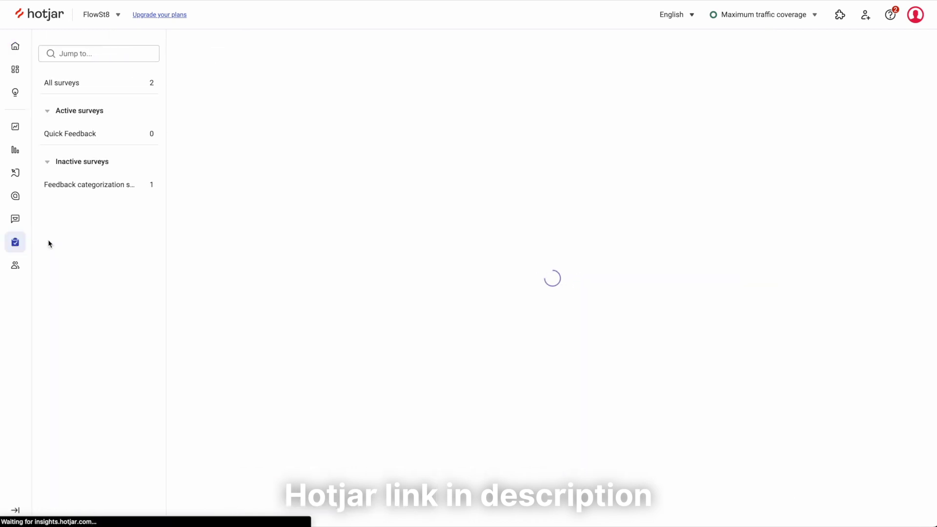
pyautogui.moveTo(124, 141)
pyautogui.click(146, 133)
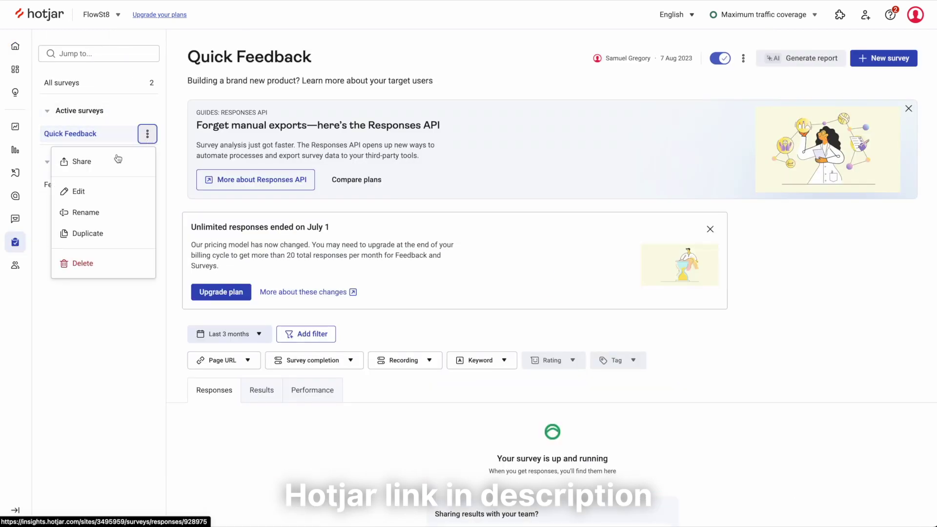
pyautogui.click(147, 134)
pyautogui.click(73, 191)
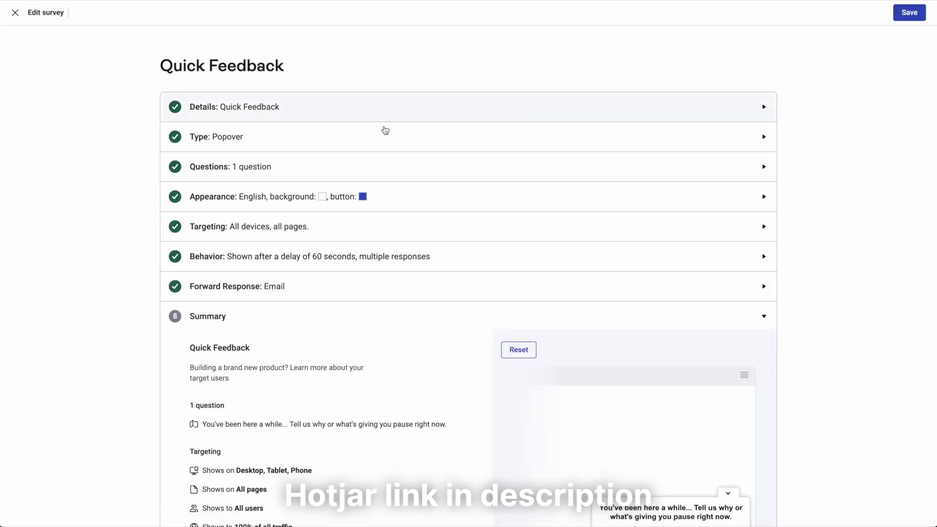
# Review the popover summary and question preview, then leave the editor without saving.
pyautogui.scroll(-3, 234, 295)
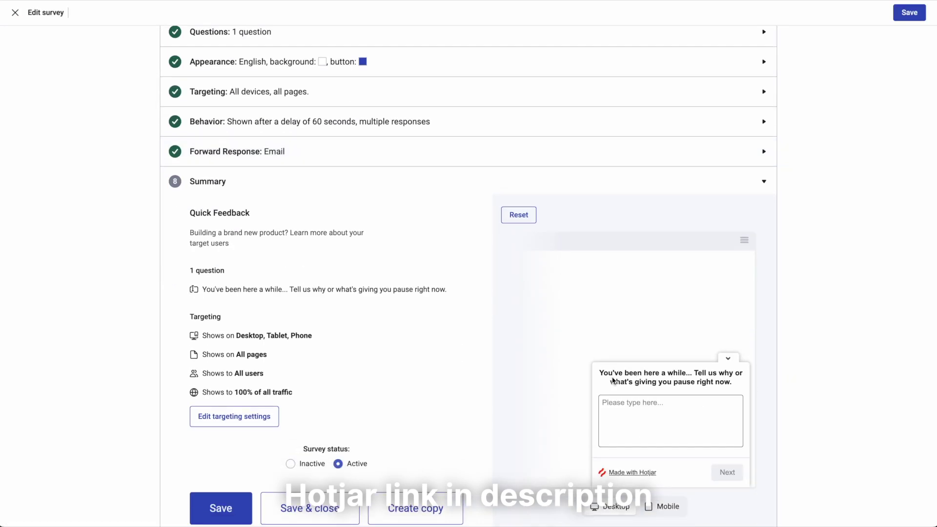
pyautogui.moveTo(694, 376); pyautogui.dragTo(730, 389)
pyautogui.click(15, 14)
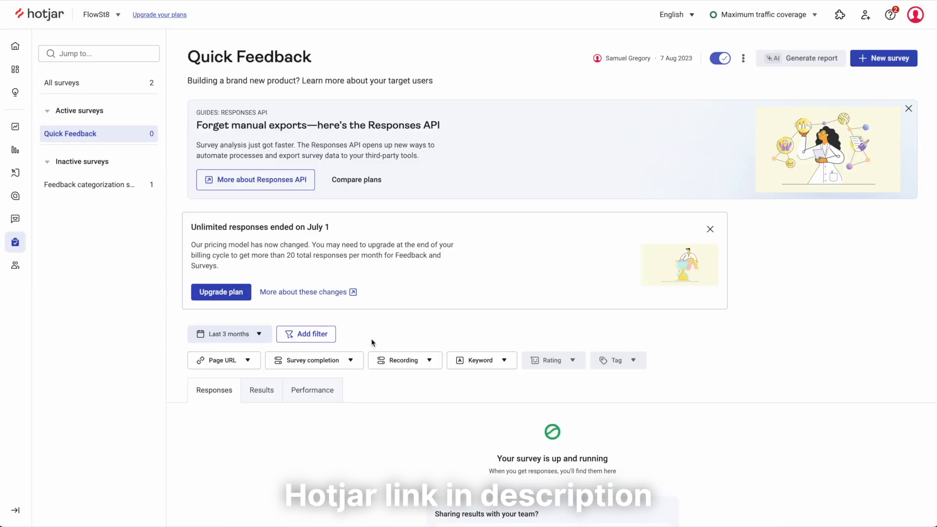
# Start Set up Feedback from the Feedback section, then close the widget creator unused.
pyautogui.click(15, 220)
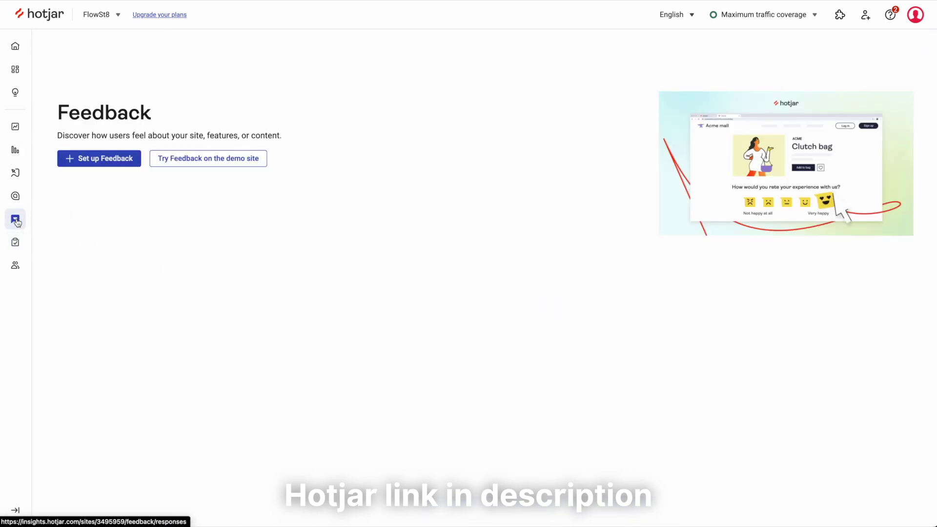
pyautogui.click(108, 166)
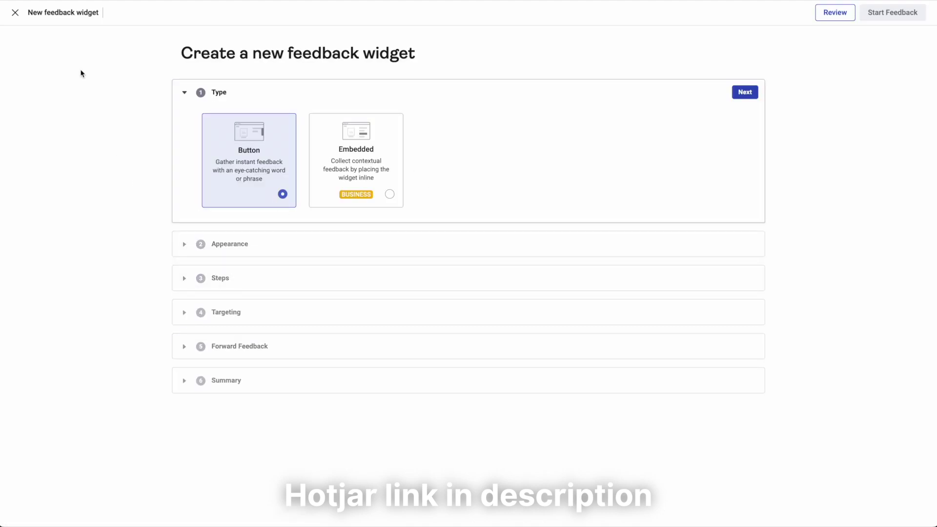
pyautogui.click(17, 15)
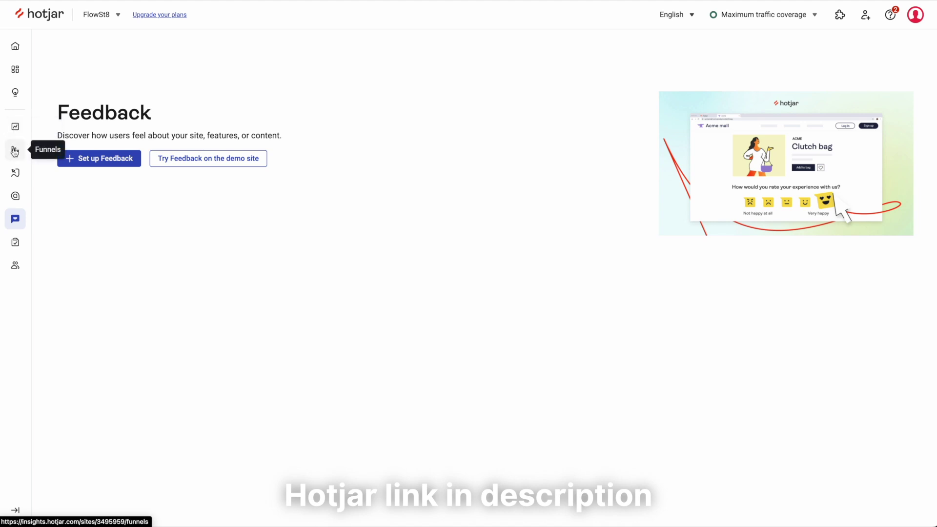
# Open Heatmaps and look through the click heatmap of the flowst8.dev homepage.
pyautogui.click(15, 196)
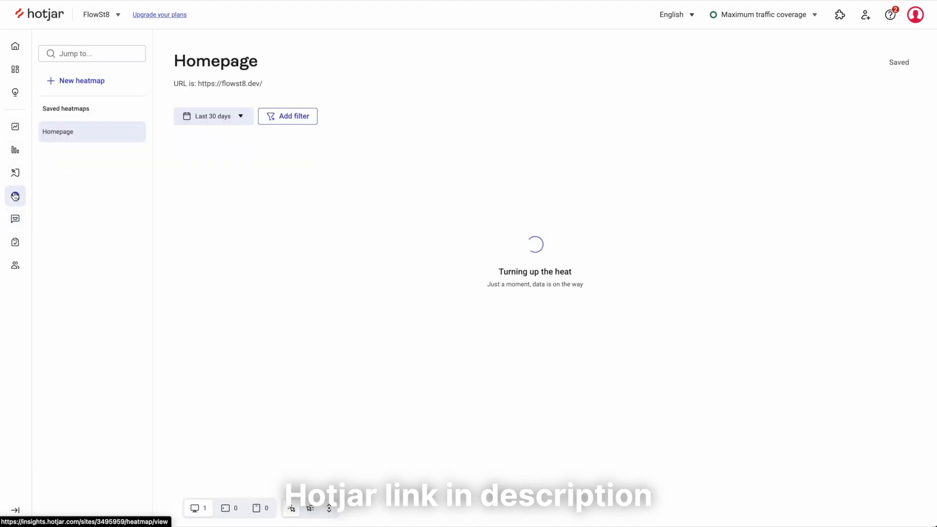
pyautogui.scroll(-4, 422, 345)
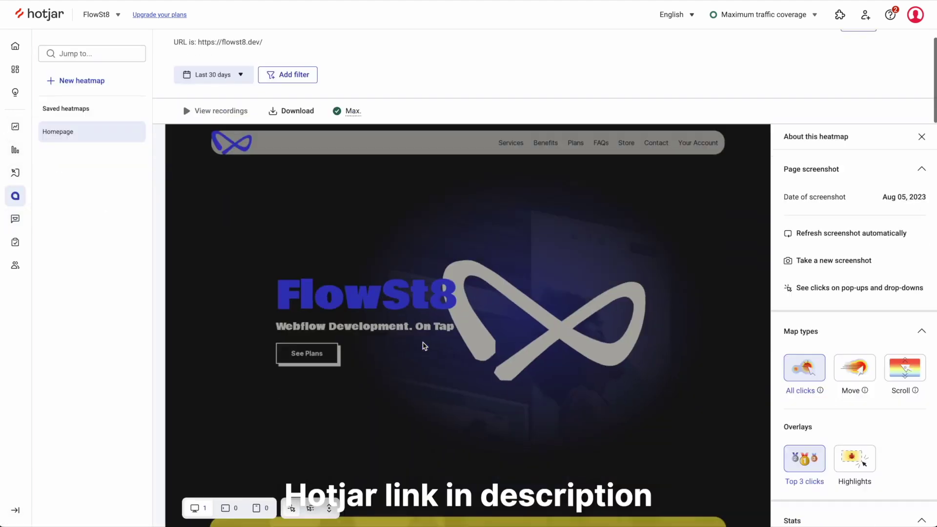
pyautogui.scroll(2, 422, 345)
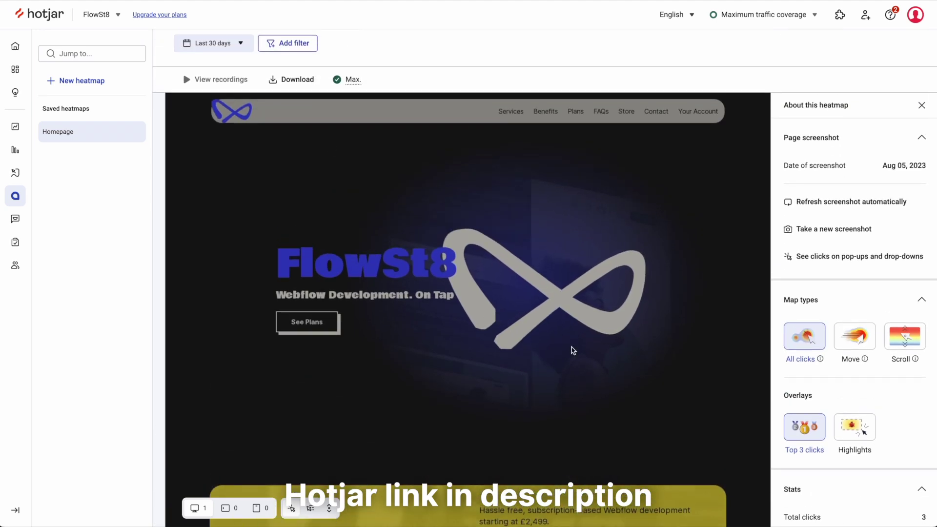
pyautogui.scroll(-8, 572, 351)
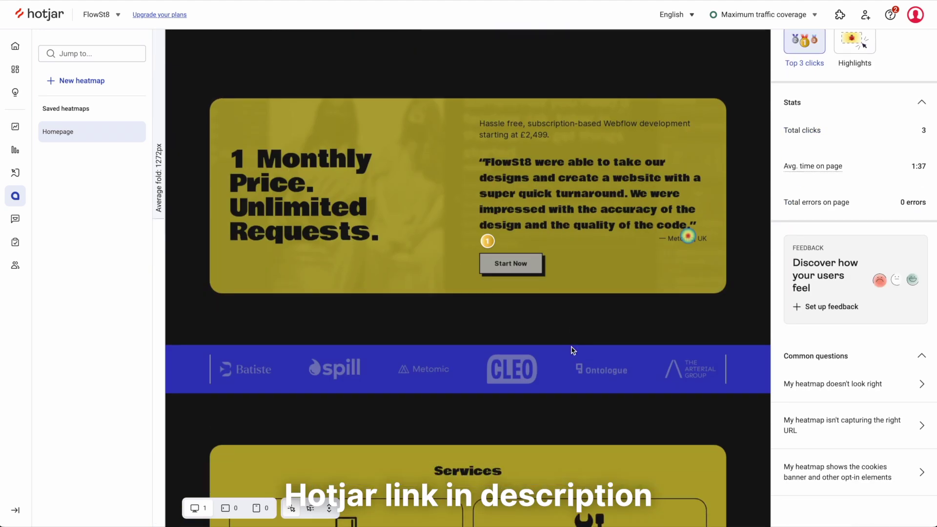
pyautogui.scroll(-1, 573, 350)
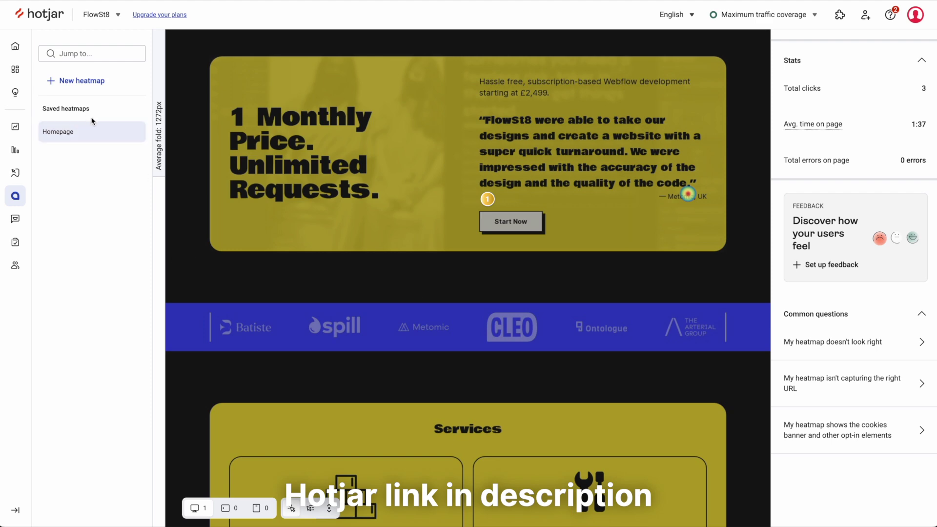
pyautogui.scroll(-2, 360, 353)
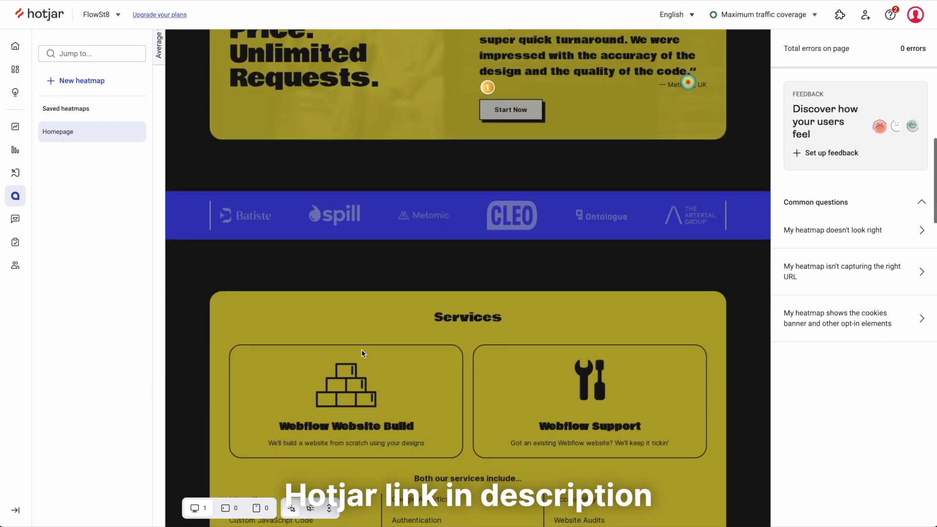
pyautogui.scroll(6, 361, 354)
pyautogui.scroll(7, 362, 353)
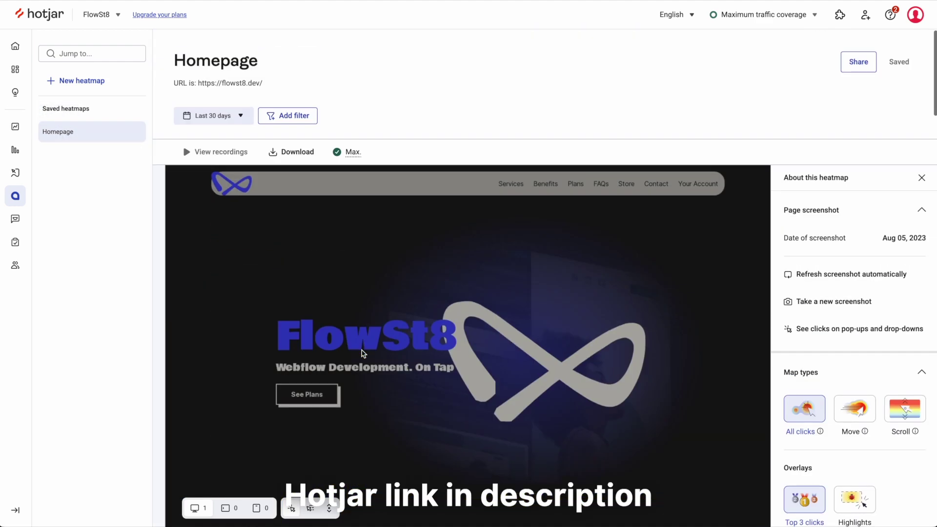
pyautogui.scroll(-15, 362, 353)
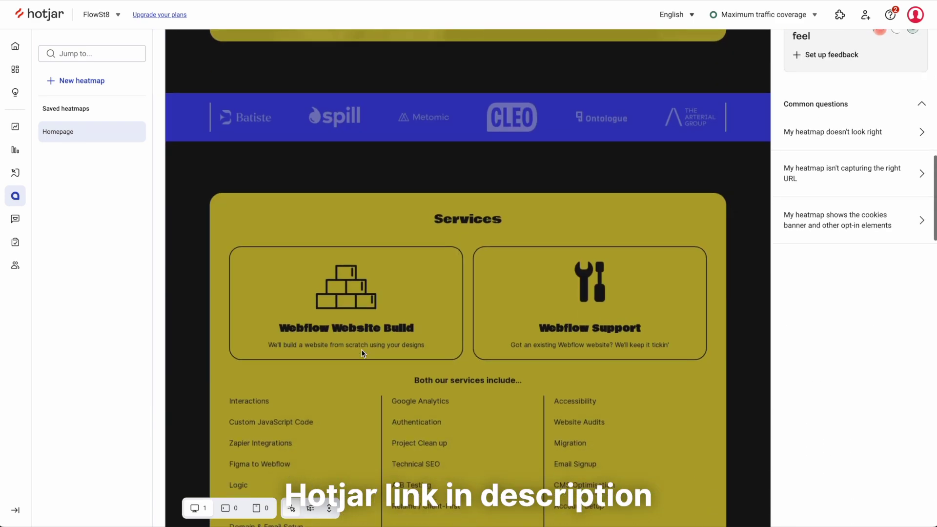
pyautogui.scroll(-20, 362, 352)
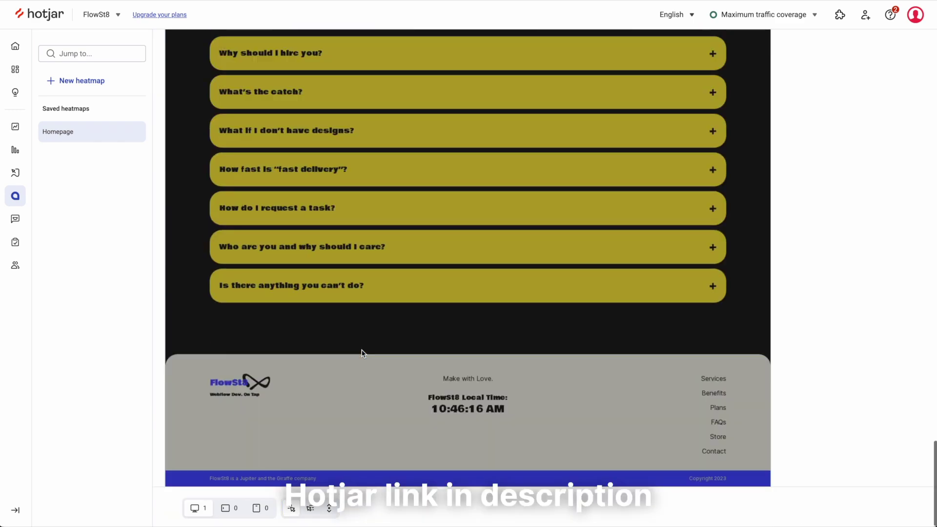
pyautogui.scroll(20, 362, 353)
pyautogui.scroll(-4, 362, 352)
pyautogui.scroll(2, 362, 353)
# Switch to the Scroll map type and inspect the page's scroll depth.
pyautogui.moveTo(917, 347)
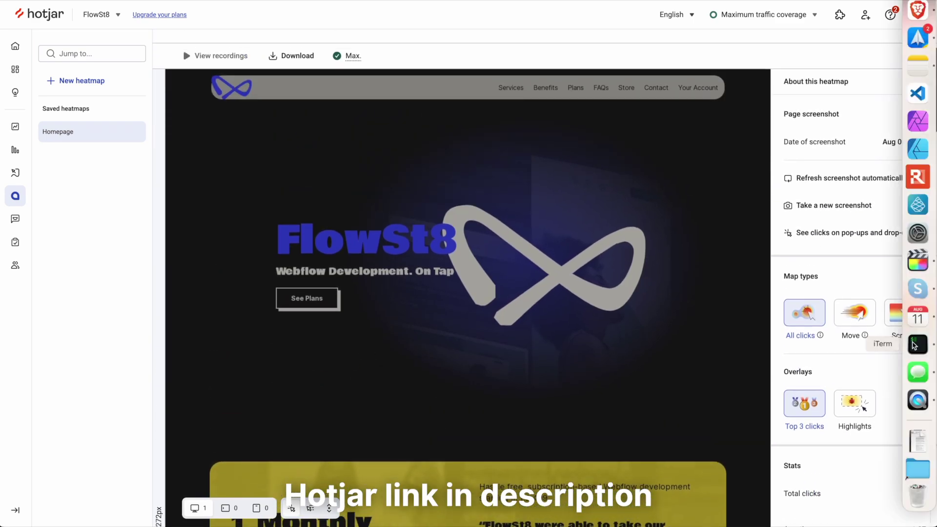
pyautogui.click(911, 320)
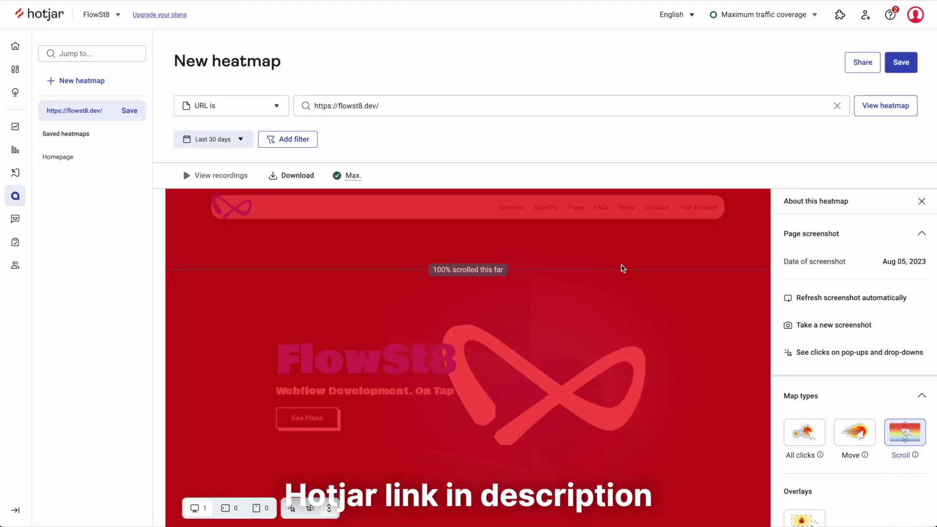
pyautogui.scroll(-15, 551, 408)
pyautogui.scroll(-10, 551, 408)
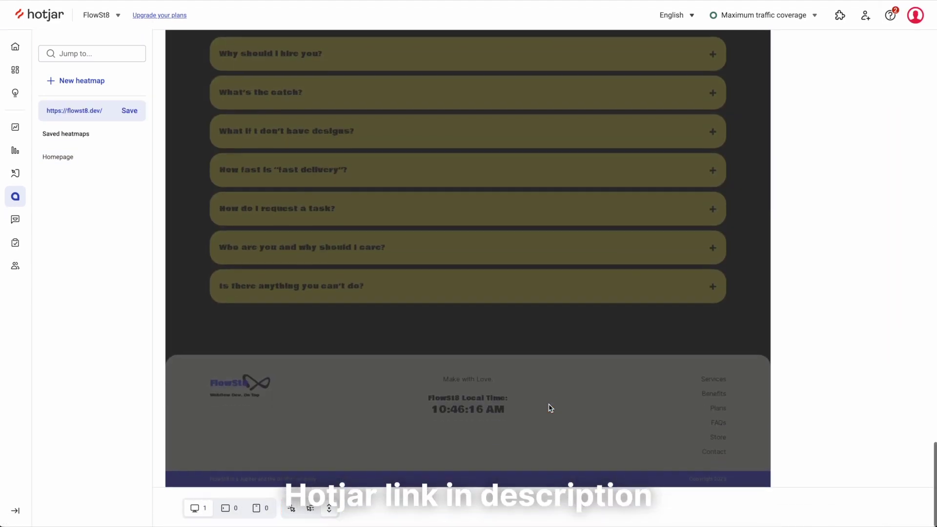
pyautogui.scroll(20, 550, 408)
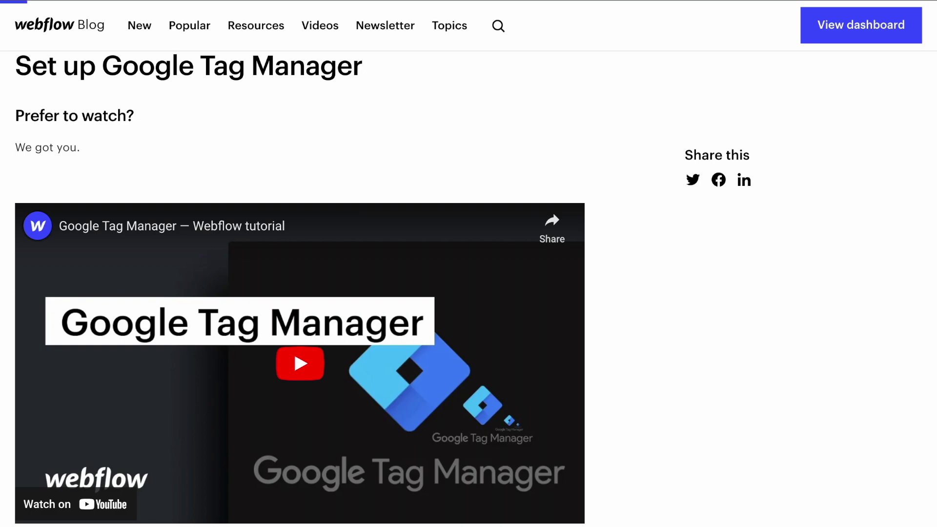
pyautogui.scroll(-10, 294, 350)
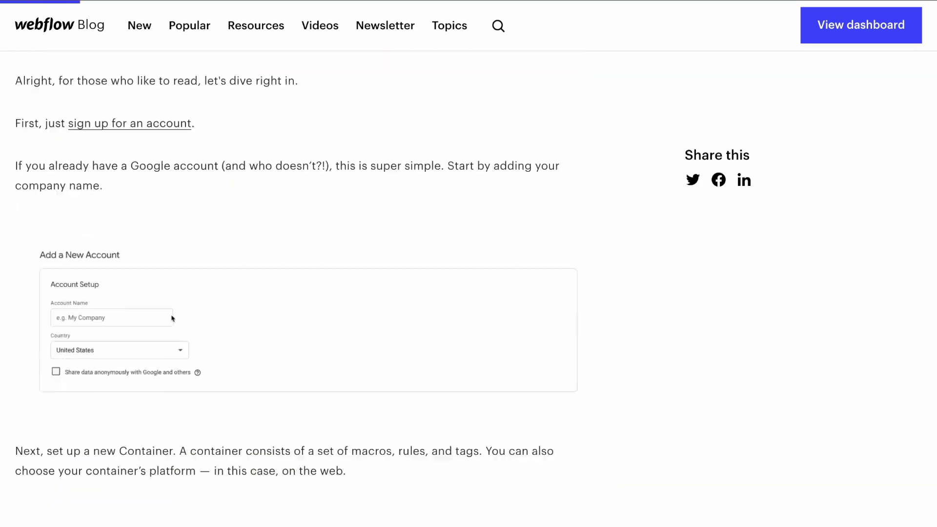
pyautogui.scroll(-15, 293, 290)
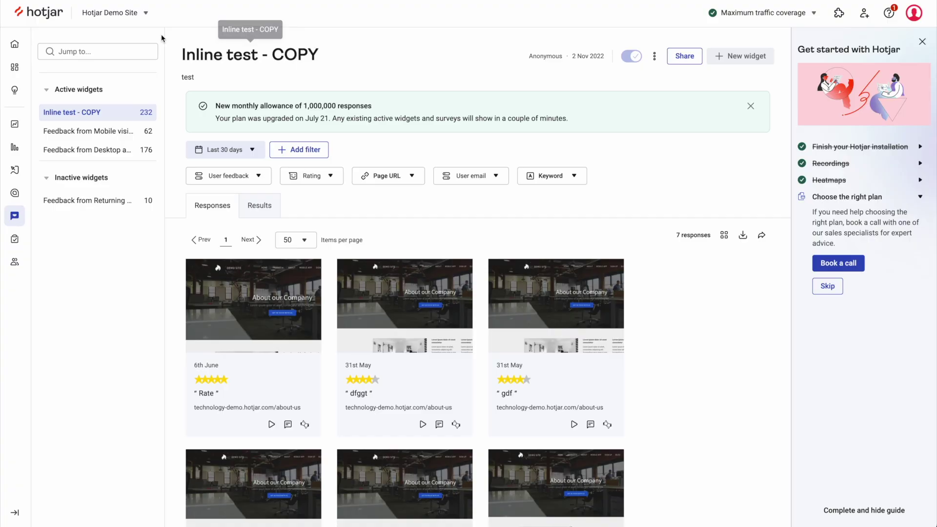
# Begin adding the FlowSt8 site under Jupiter and the Giraffe with the Saas industry.
pyautogui.click(138, 19)
pyautogui.scroll(-2, 136, 127)
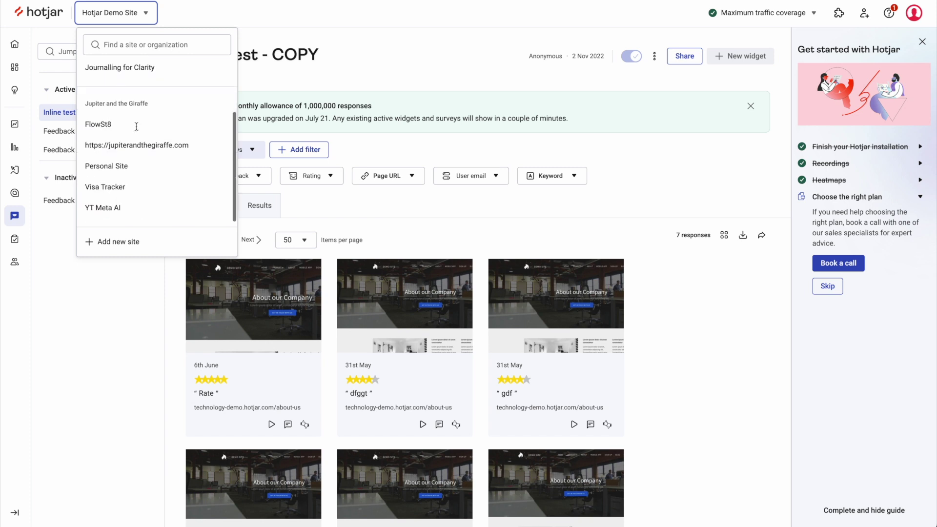
pyautogui.click(117, 241)
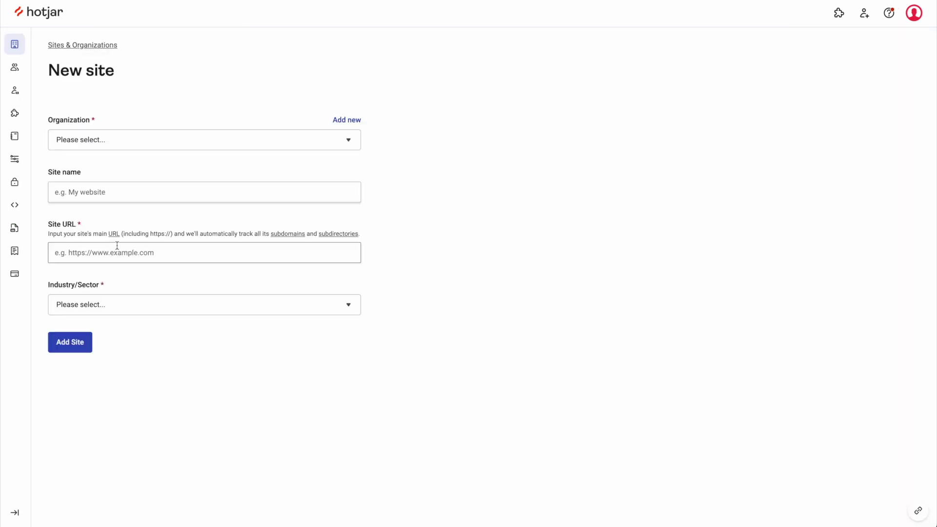
pyautogui.click(228, 149)
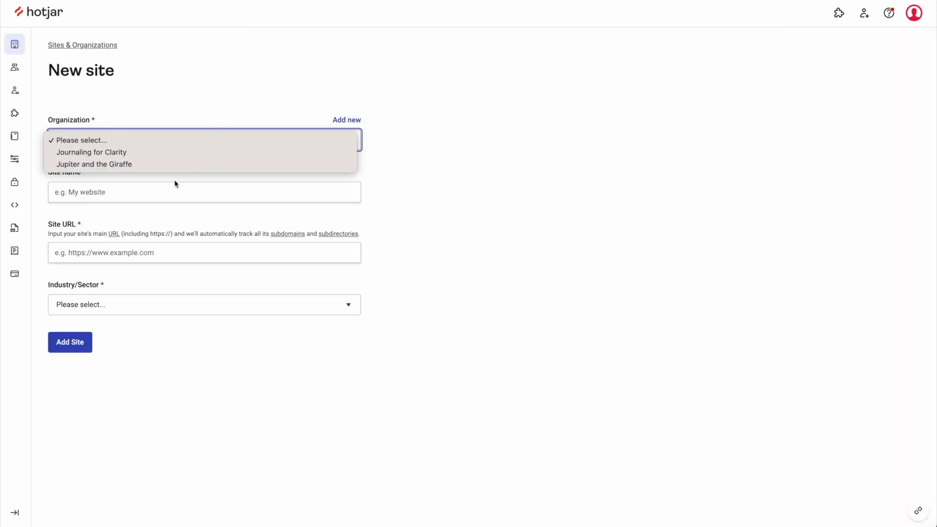
pyautogui.click(167, 164)
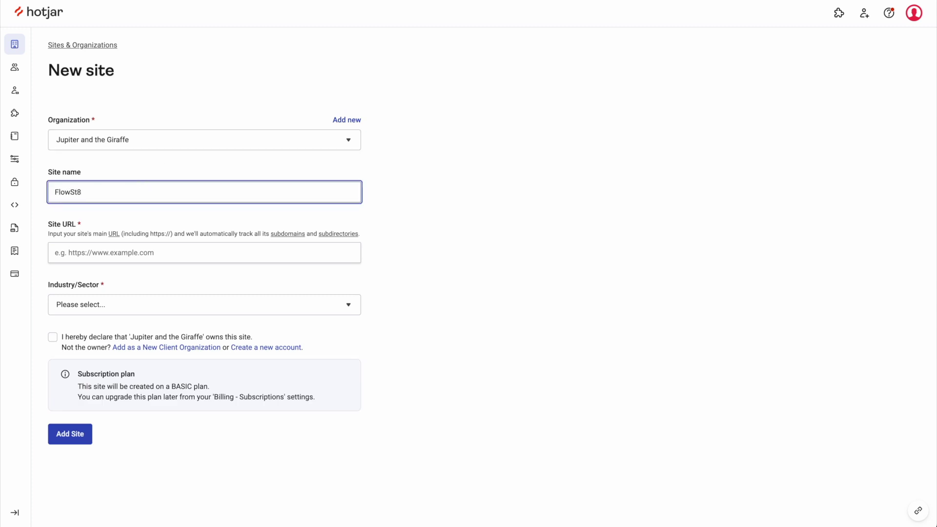
pyautogui.click(163, 247)
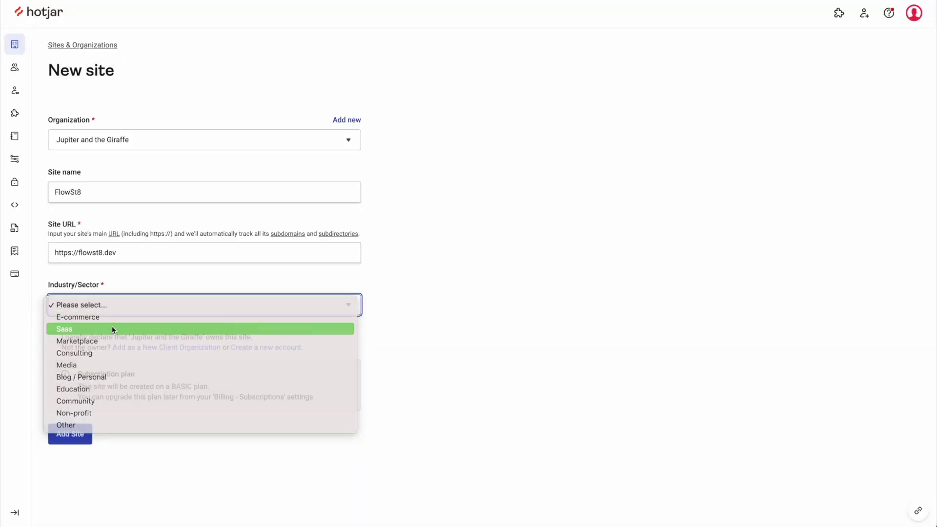
pyautogui.click(113, 327)
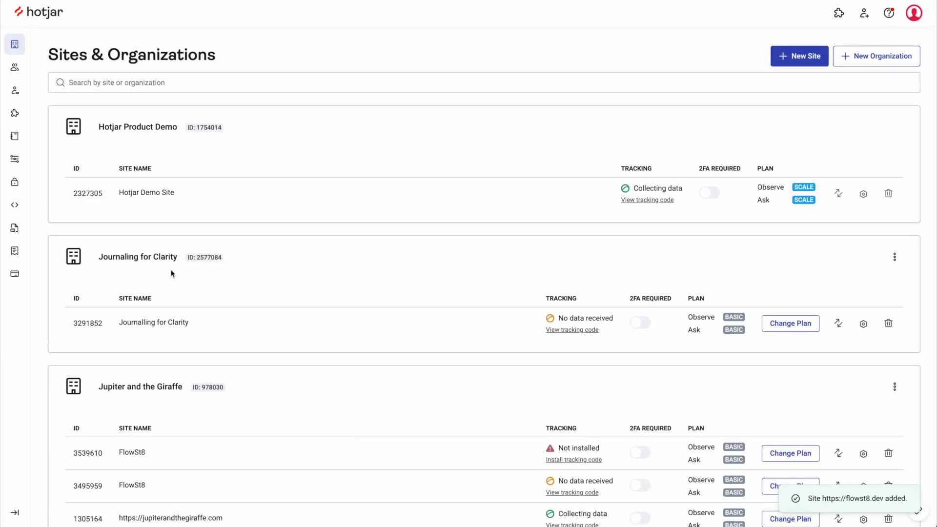
# Start FlowSt8's Google Tag Manager setup with account FlowSt8 and container flowst8.dev.
pyautogui.scroll(-2, 345, 279)
pyautogui.click(589, 349)
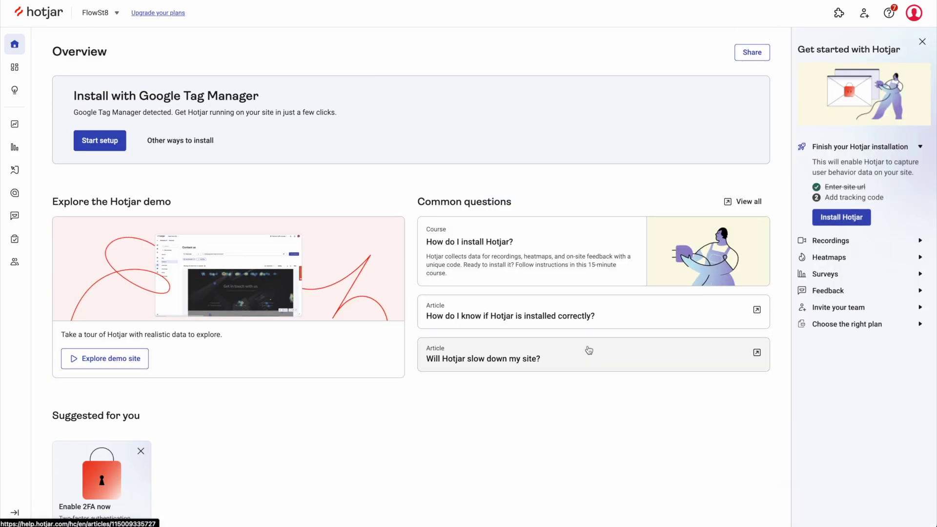
pyautogui.click(100, 142)
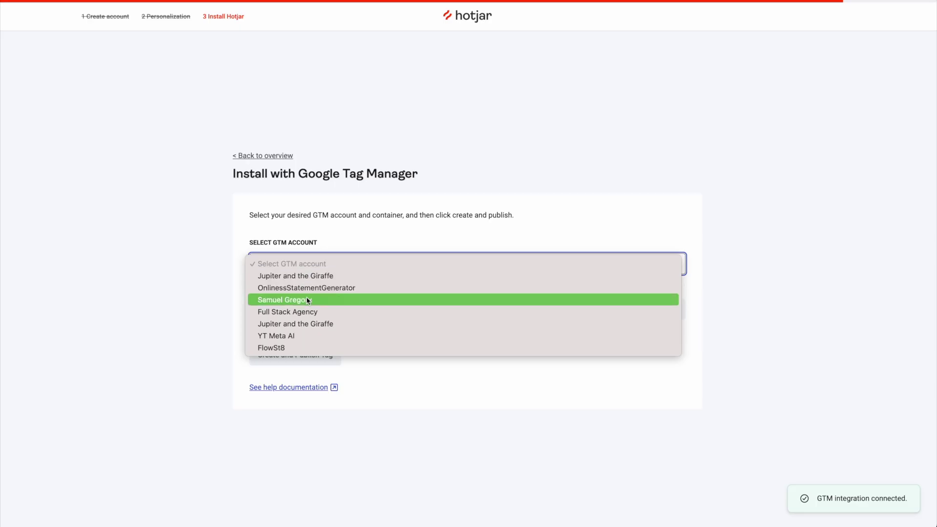
pyautogui.click(301, 344)
pyautogui.click(364, 308)
pyautogui.click(337, 325)
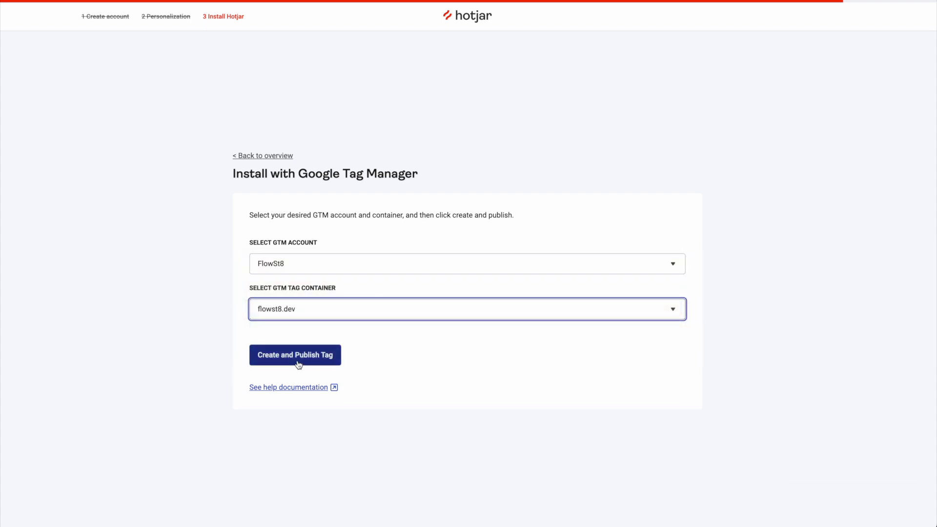